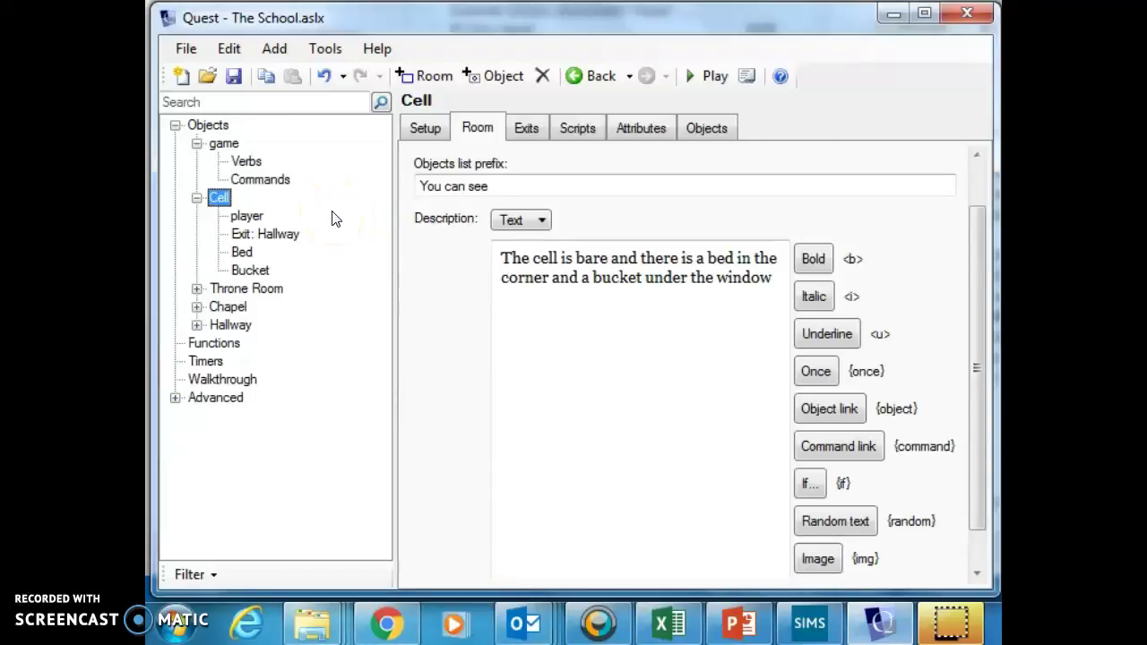
Step: Allow the Bucket object in the Cell to be taken, keeping its Take setting at Default behaviour
click(346, 204)
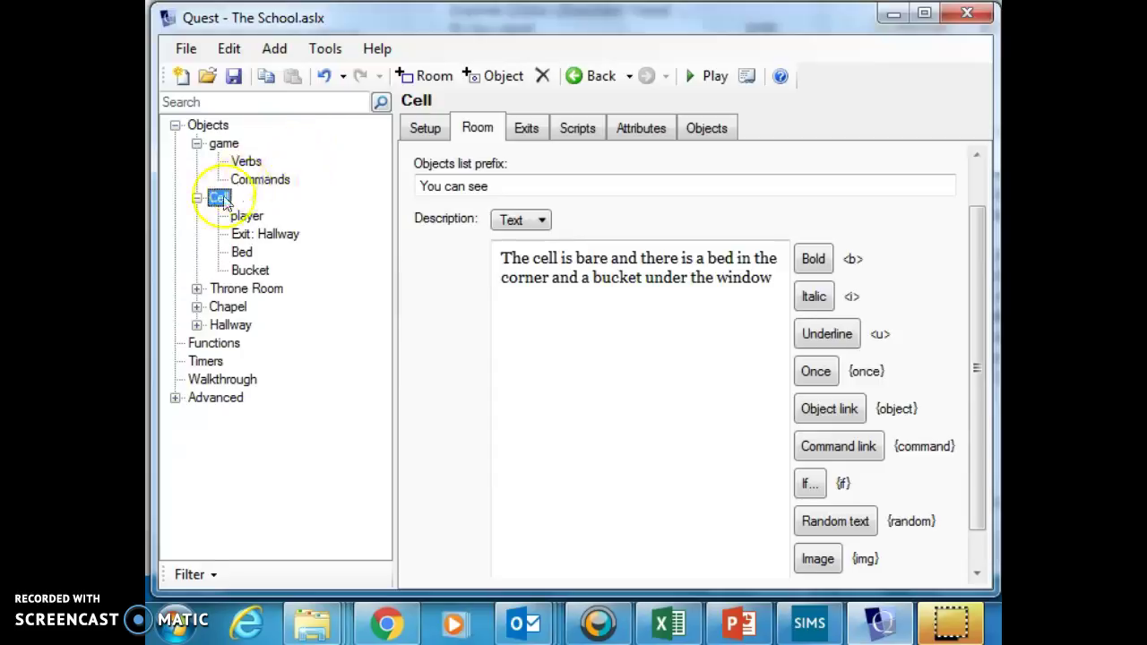
click(250, 270)
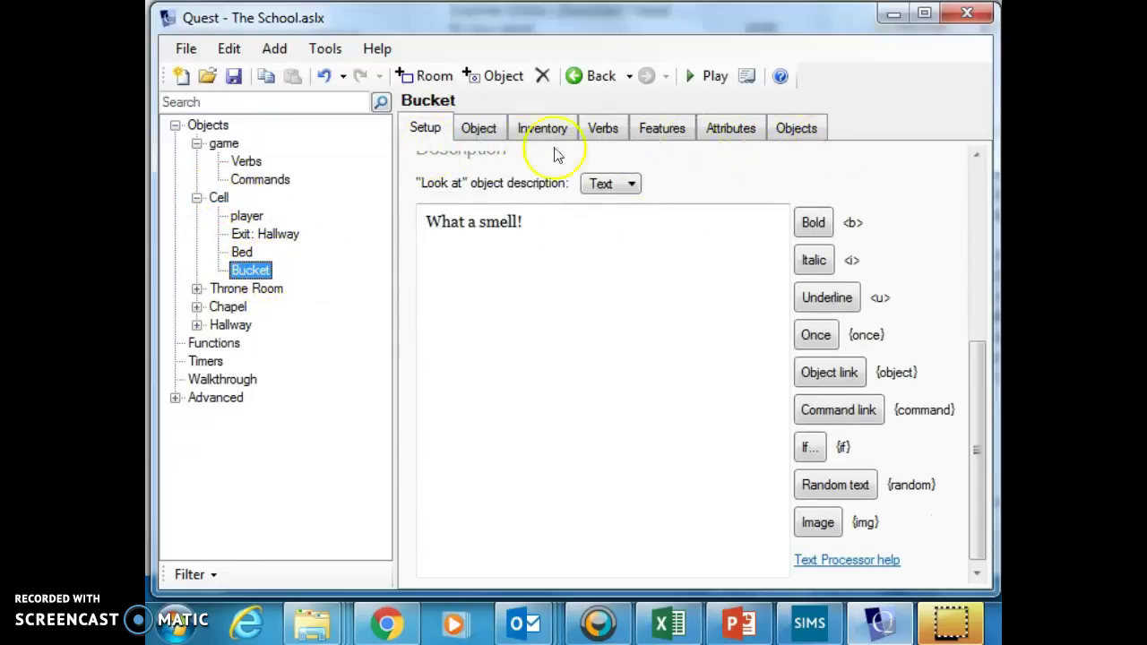
click(484, 129)
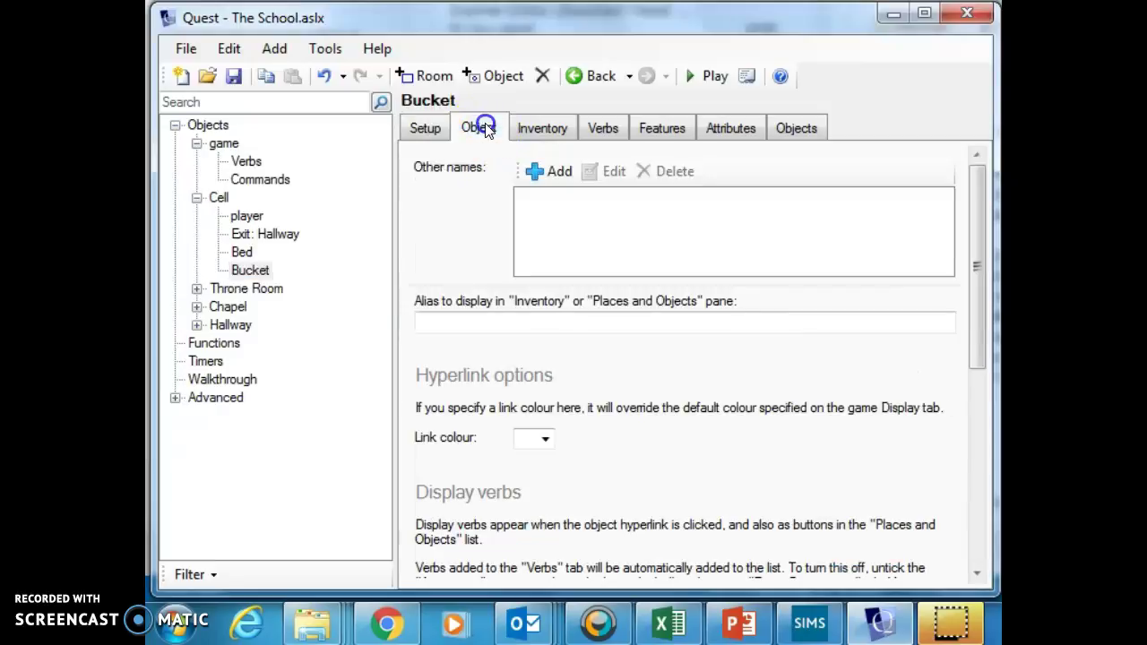
click(564, 123)
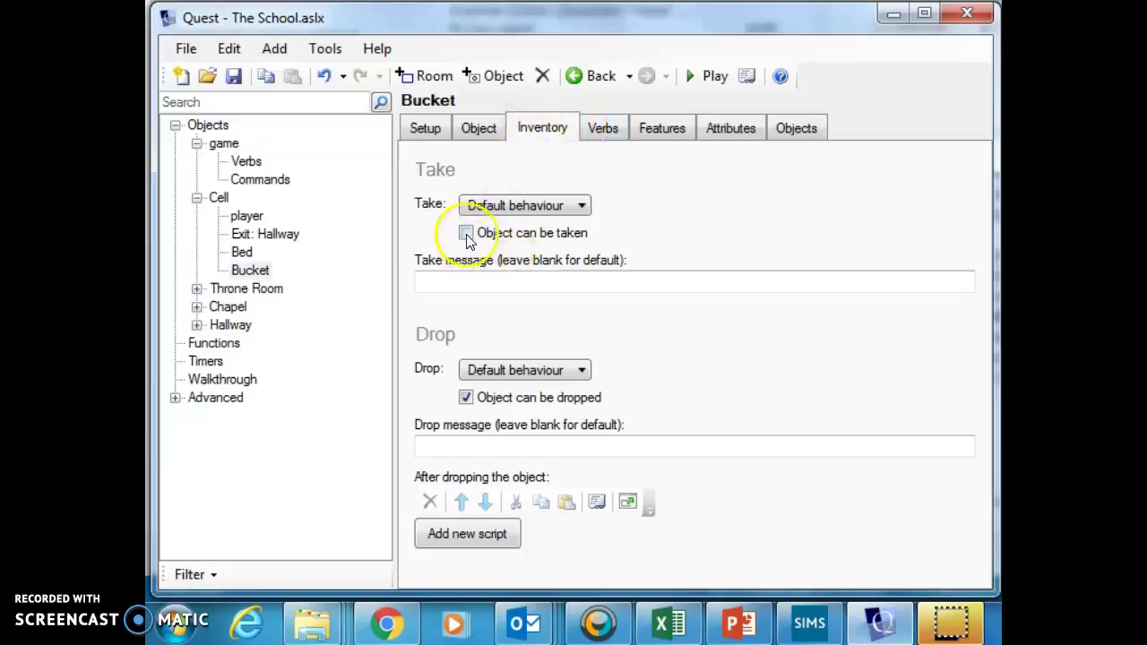
click(580, 206)
click(551, 224)
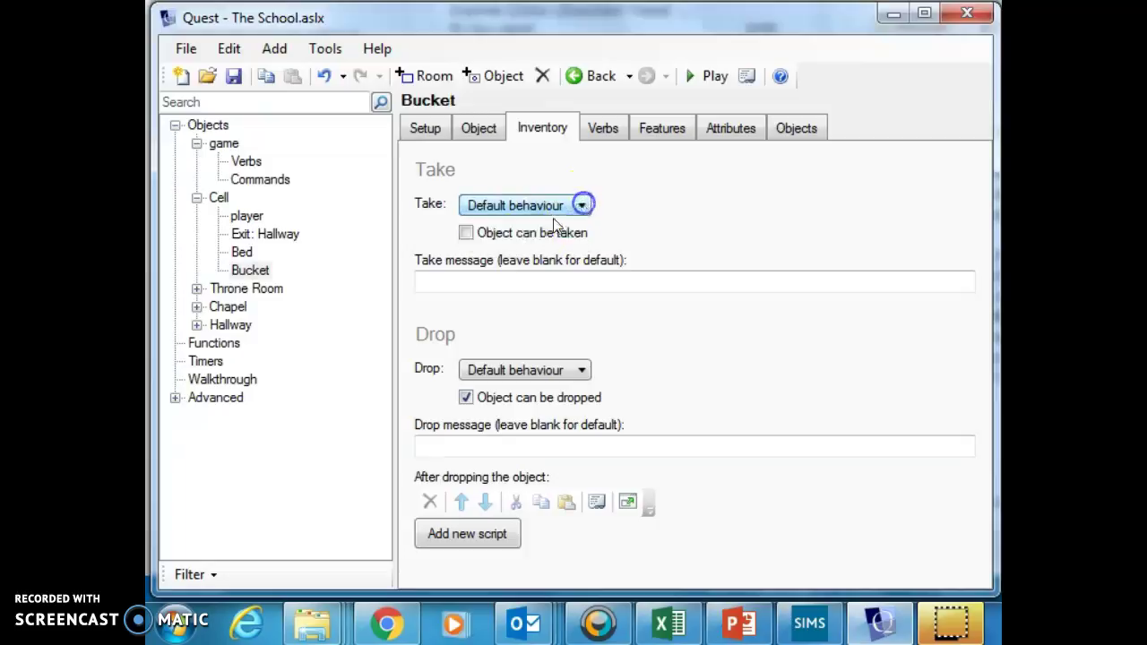
click(466, 233)
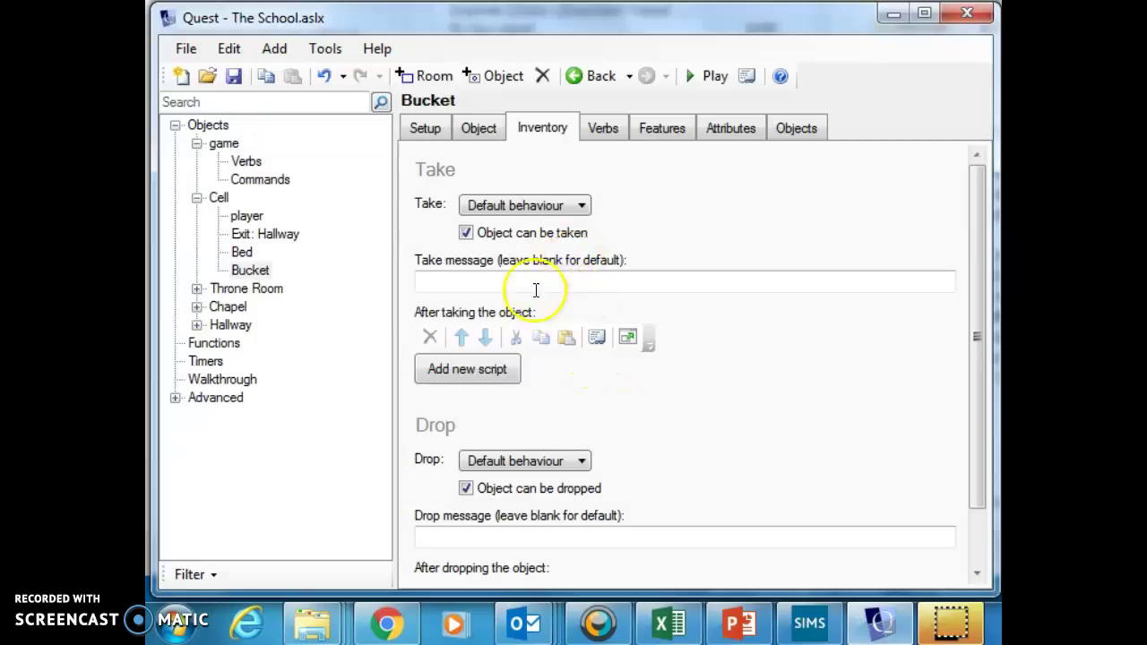
scroll(582, 296, down, 1)
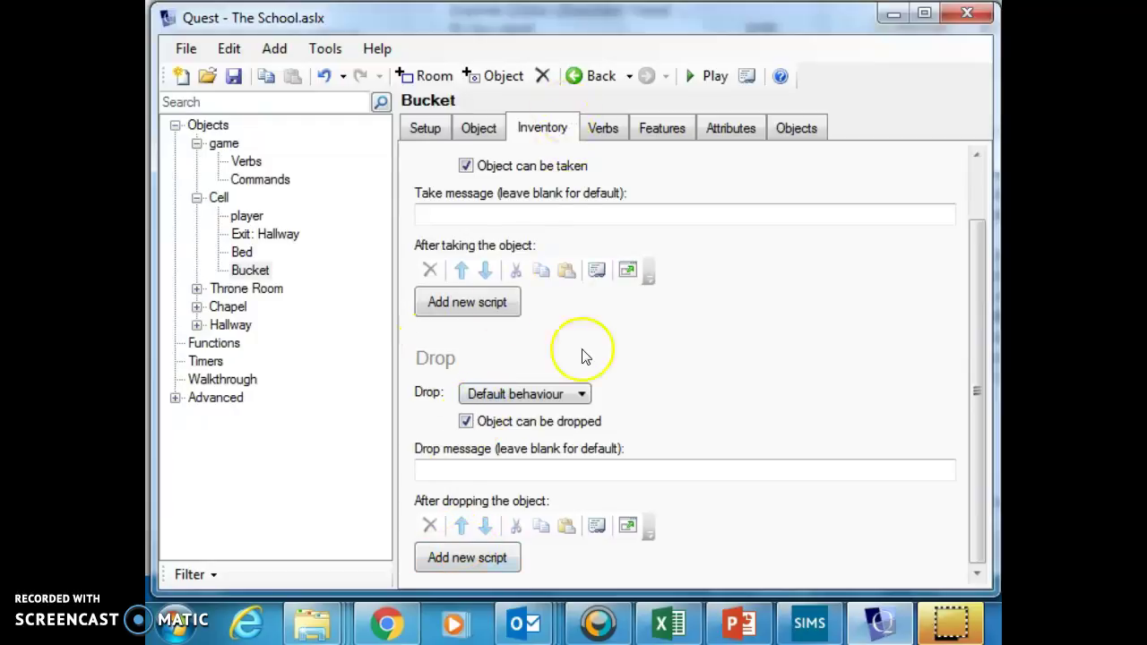
drag(982, 358, 980, 295)
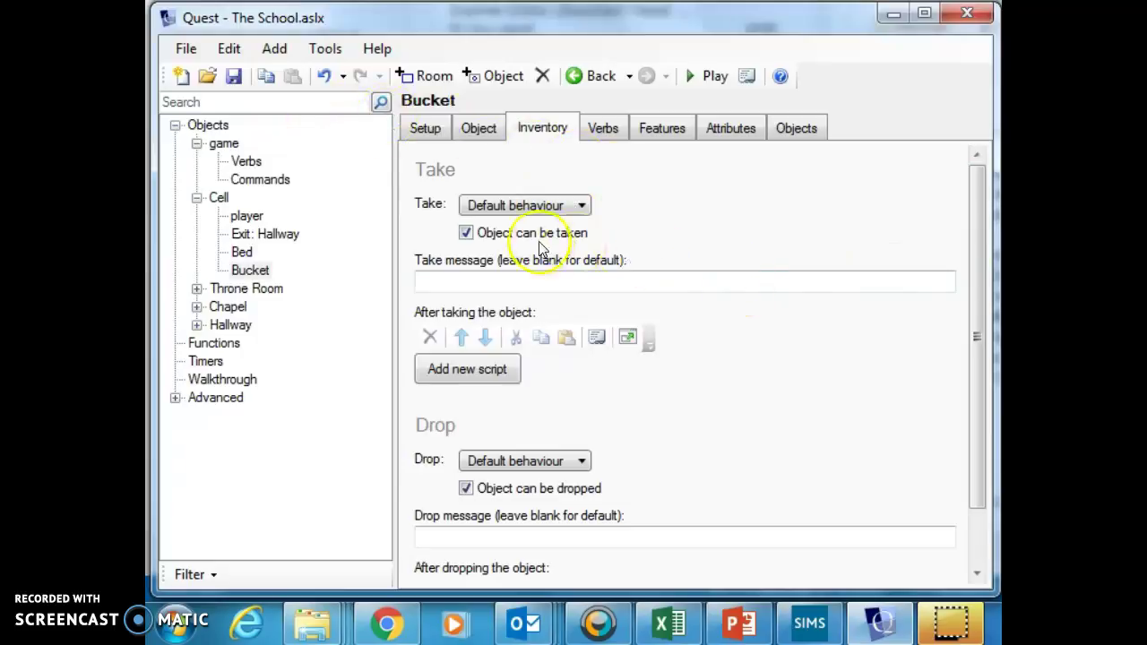
Step: Test-play the game with the commands "take bucket" and "look", look at the carried bucket, and stop the game
click(708, 76)
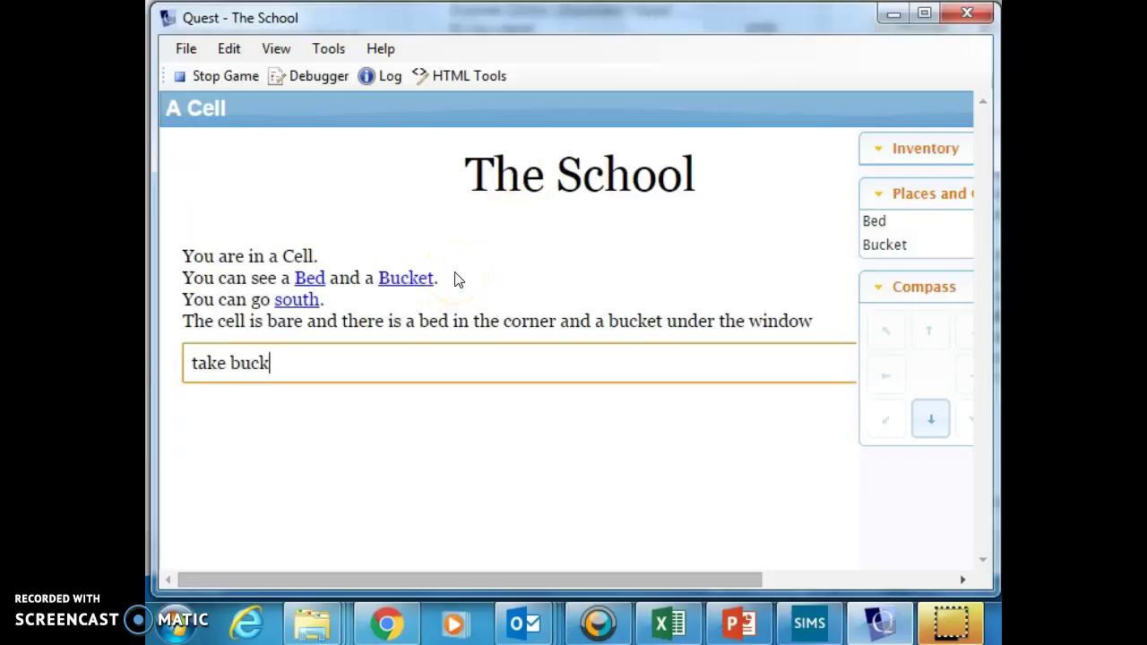
key(Return)
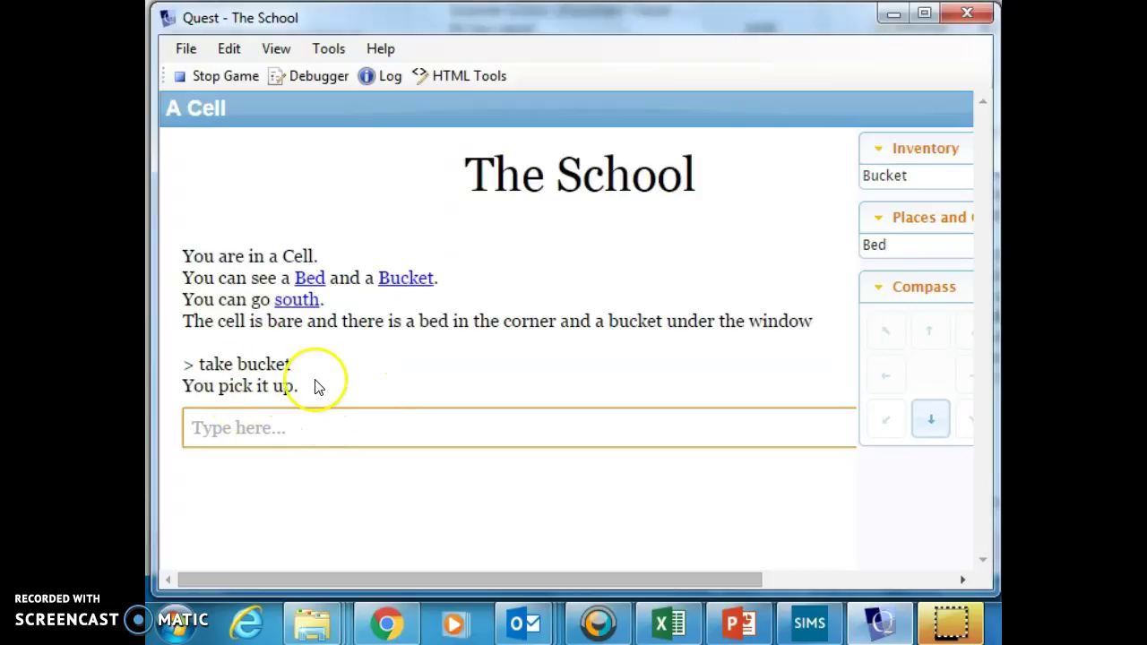
key(Return)
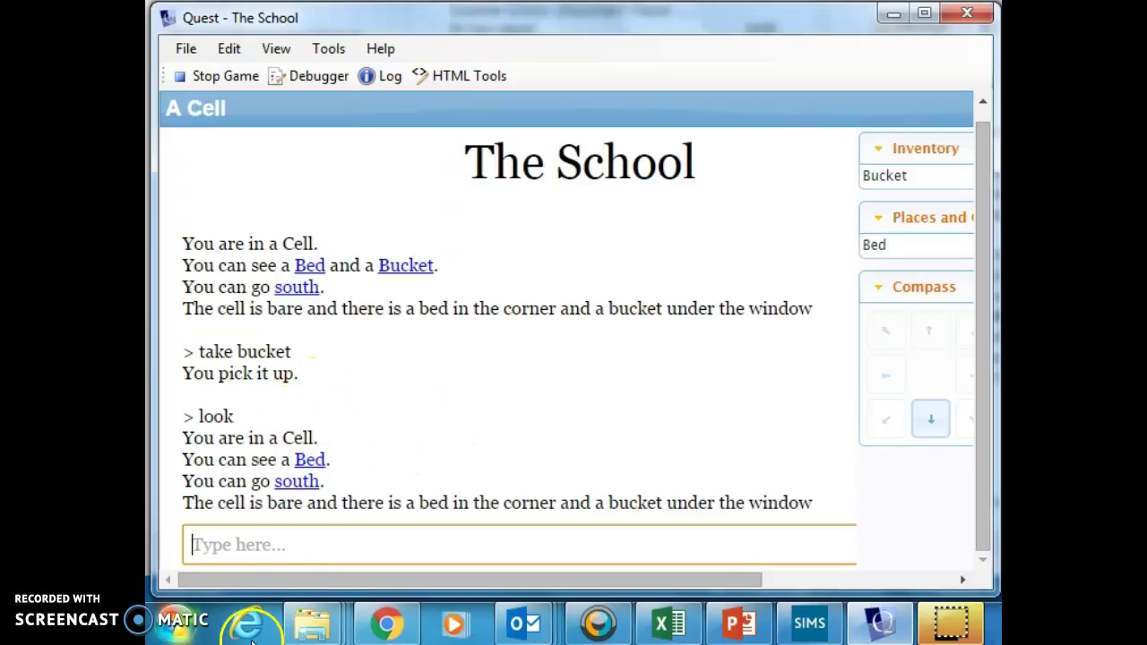
click(896, 176)
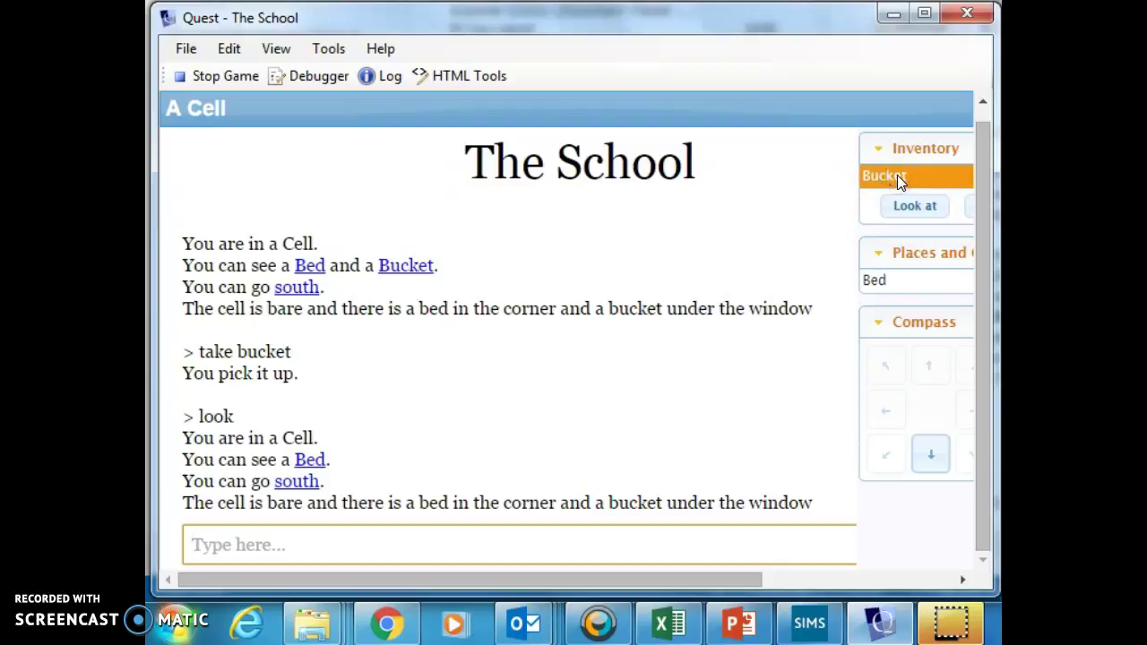
click(903, 208)
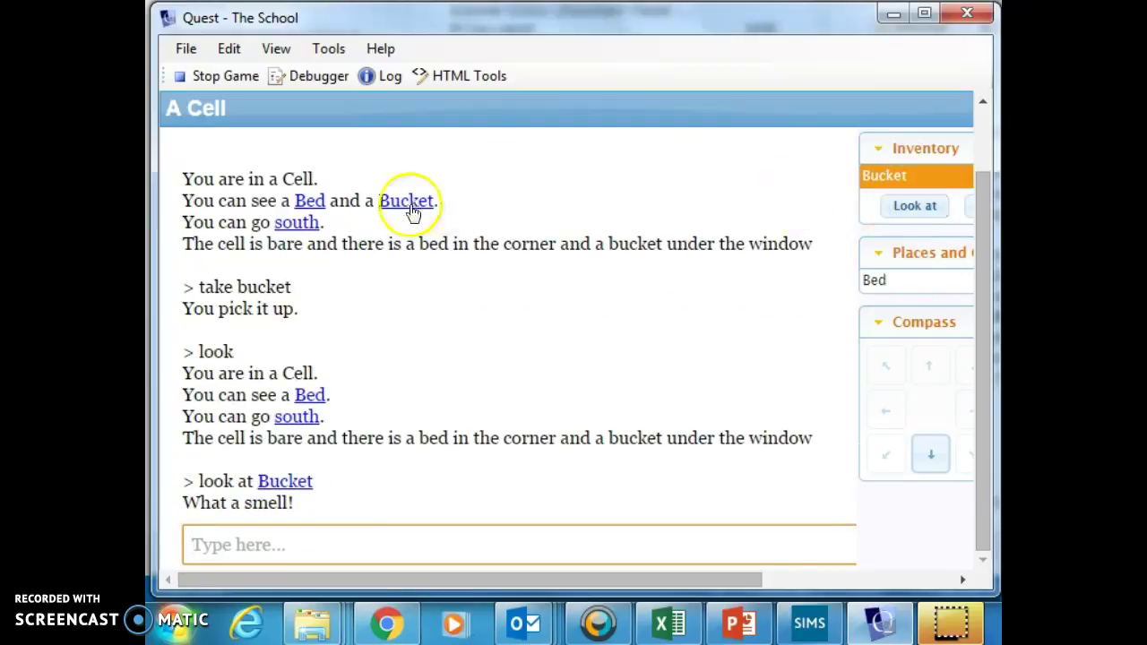
click(194, 75)
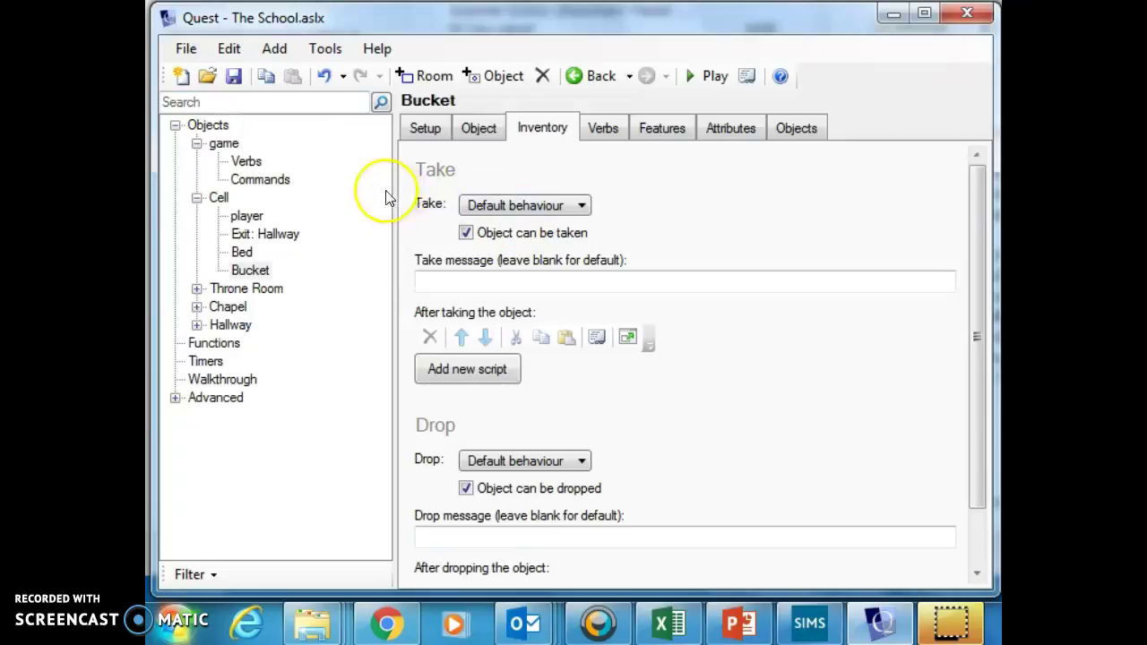
Step: Set the Chapel room's description to Run script and add an If script to it
click(225, 308)
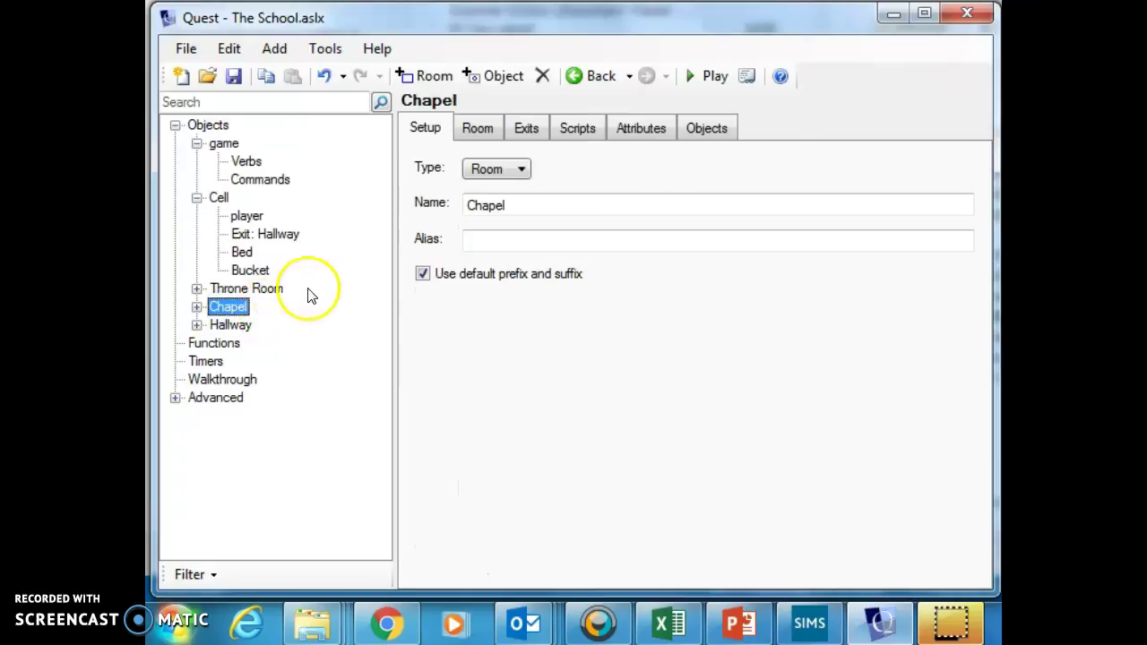
click(477, 130)
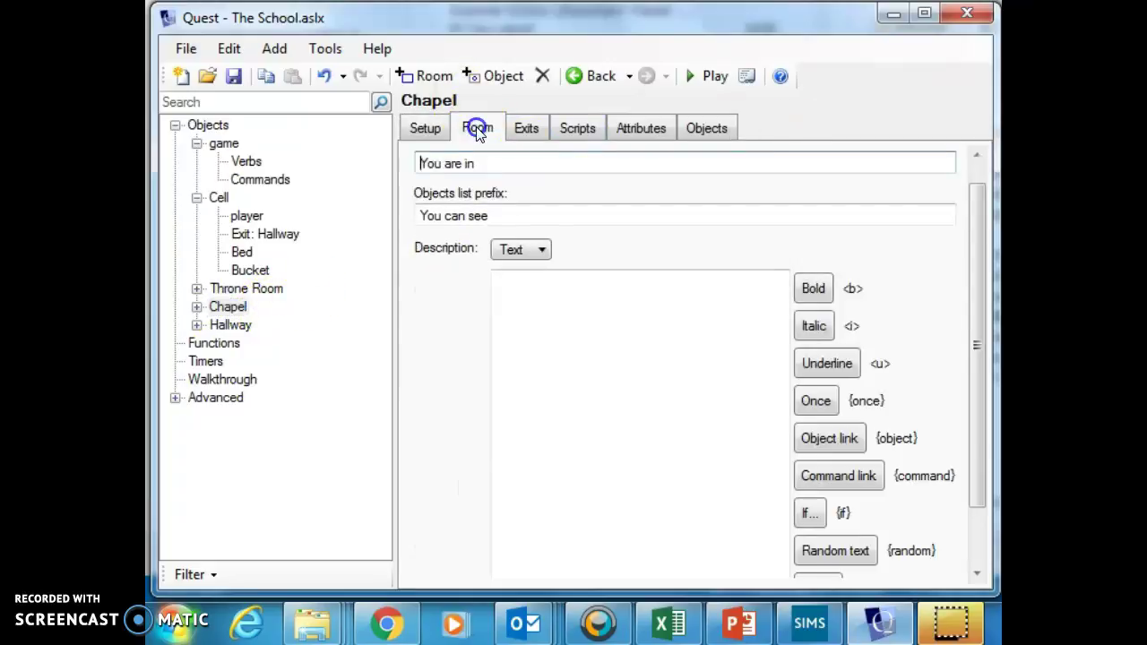
click(542, 251)
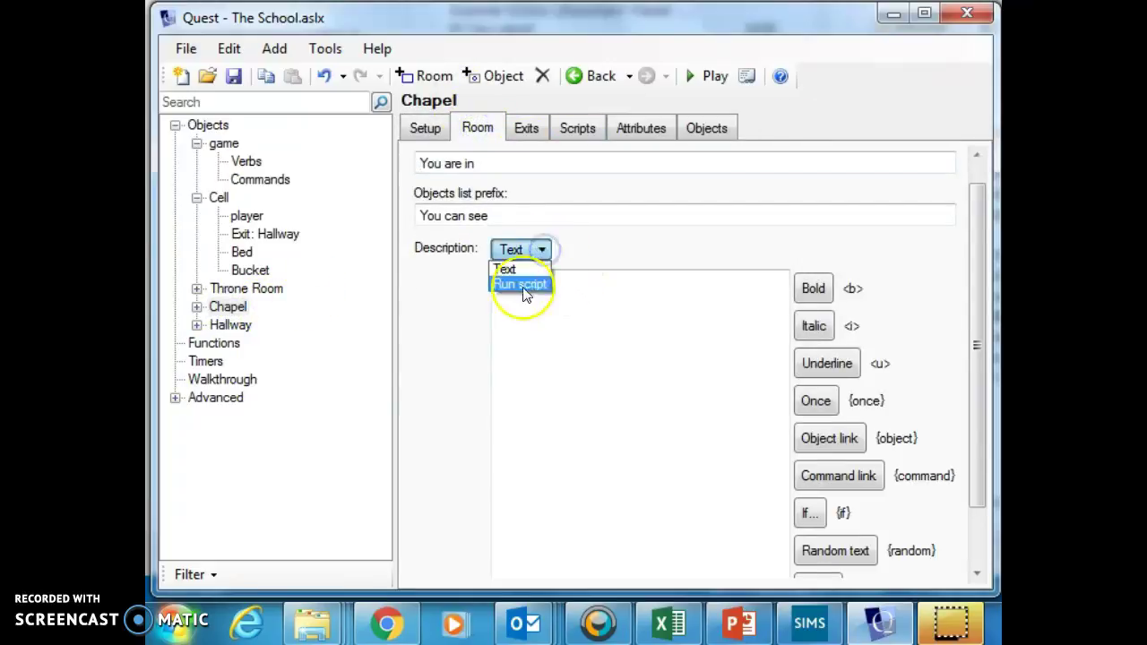
click(519, 285)
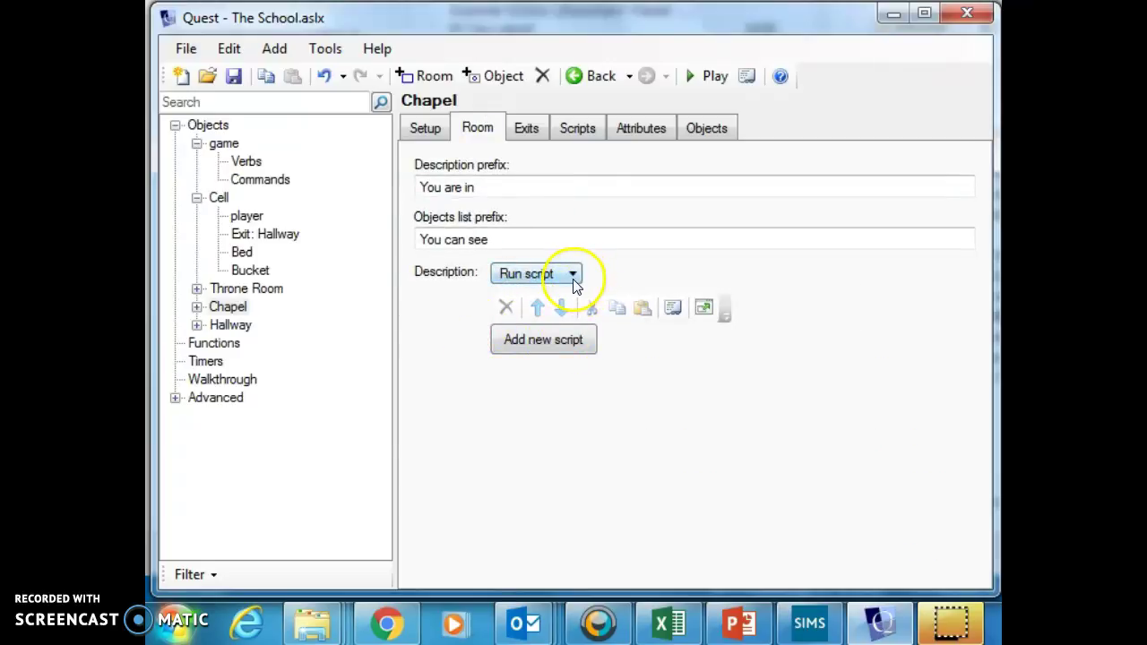
click(549, 339)
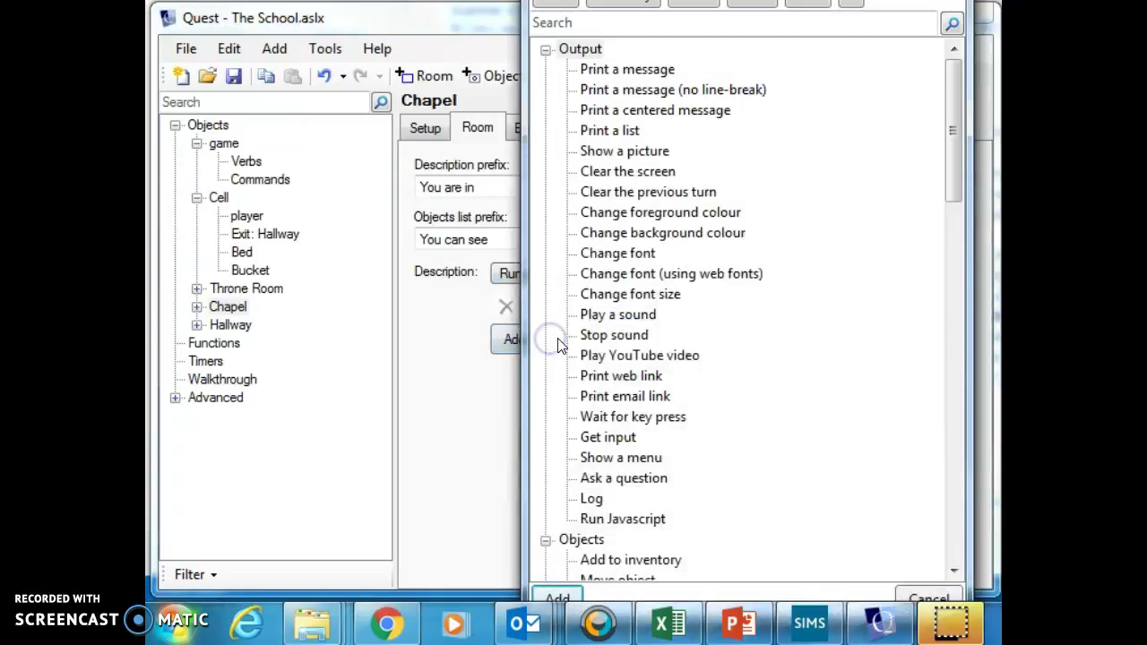
drag(950, 102, 980, 306)
click(588, 233)
click(589, 233)
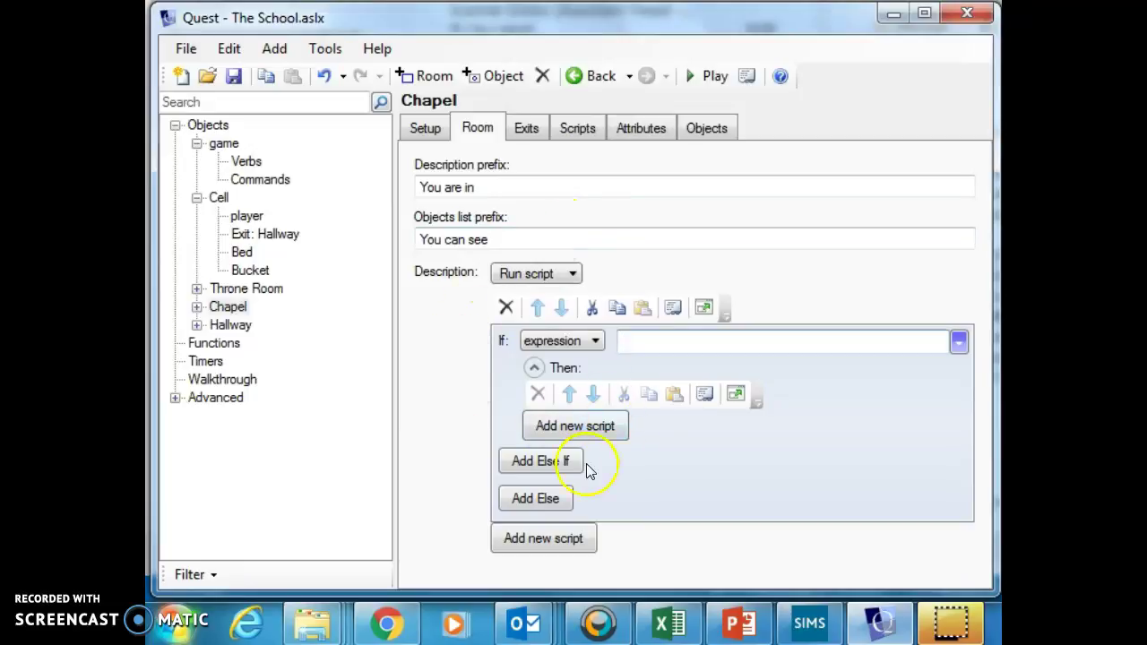
Step: Set the If condition in the Chapel description to "player is carrying object" with the Bucket as the object
click(593, 341)
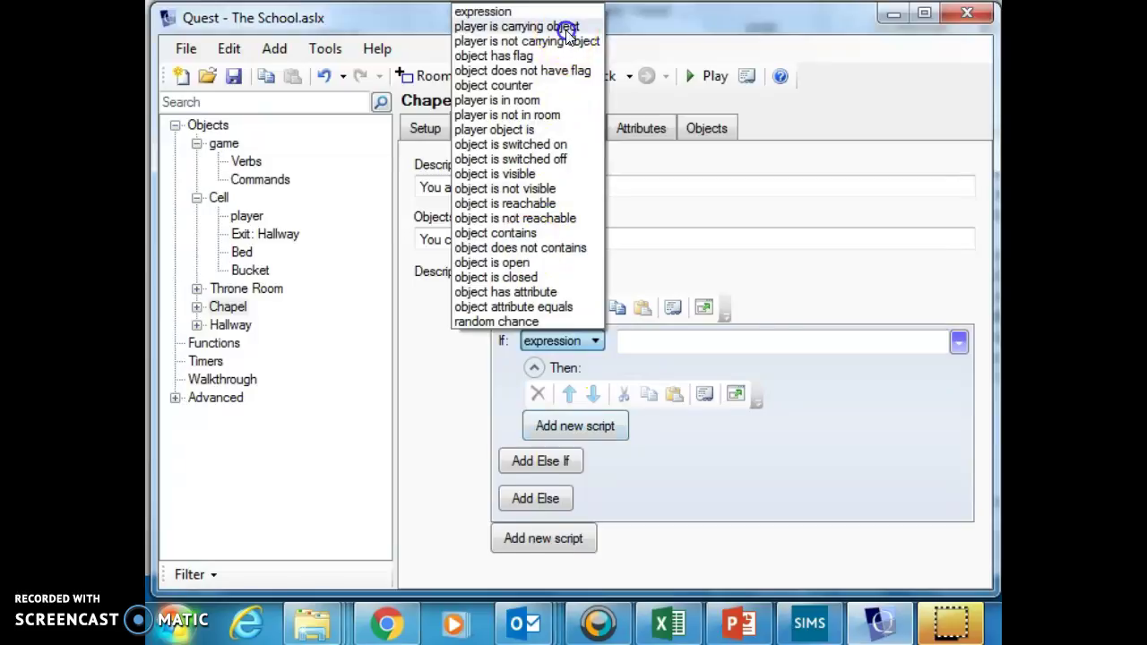
click(567, 27)
click(793, 341)
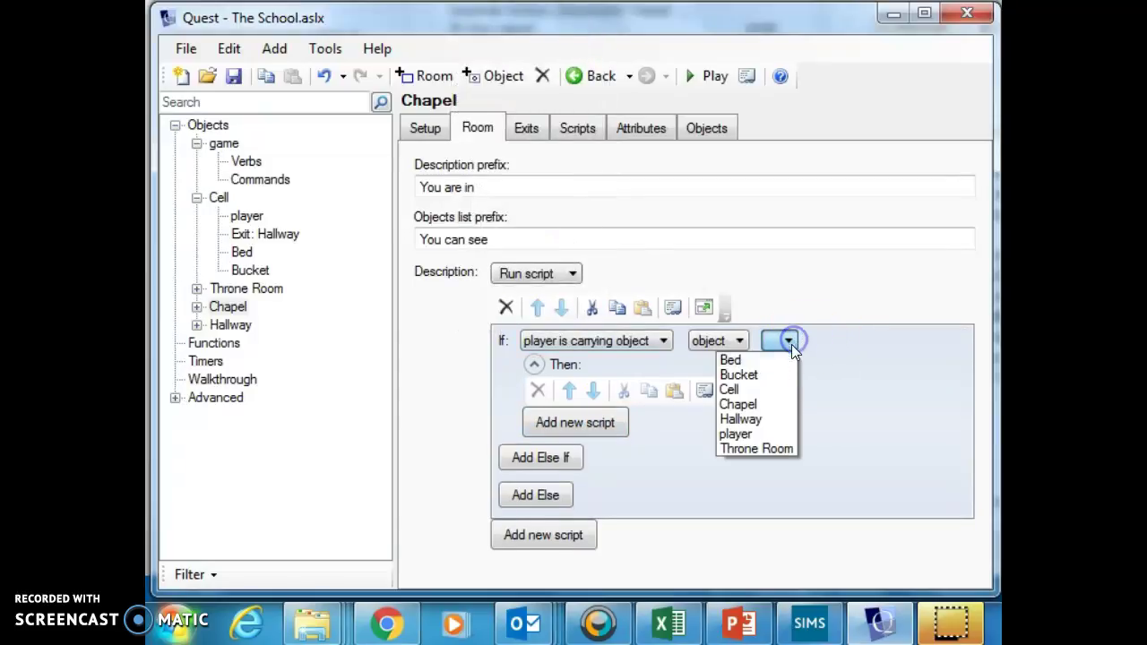
click(751, 375)
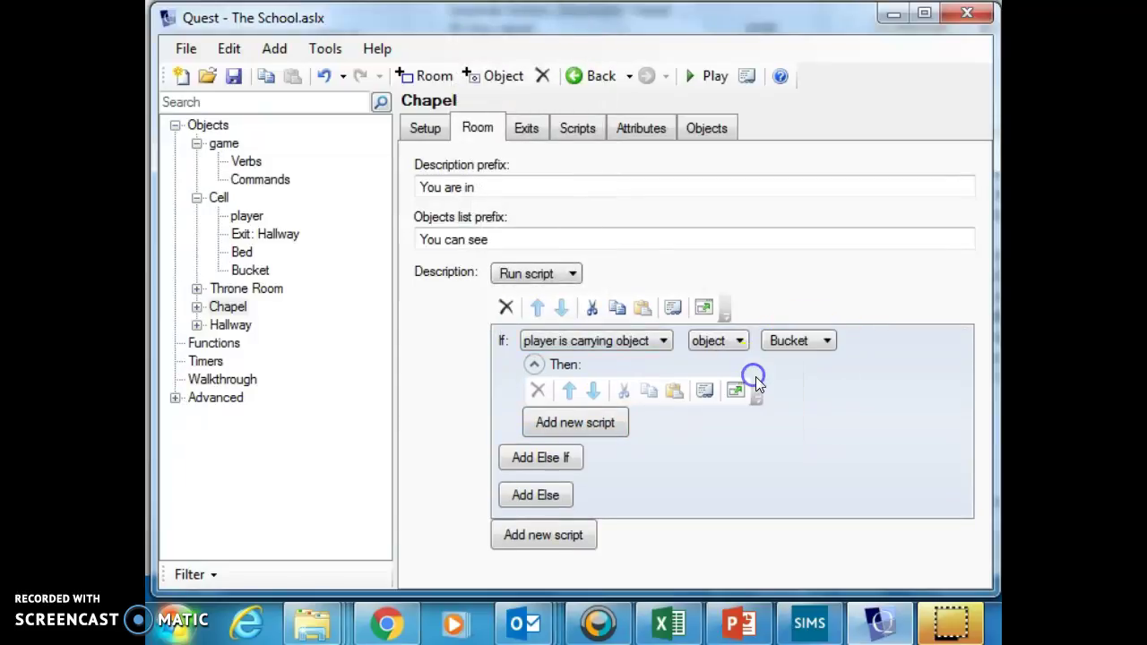
Step: Add a Print a message script under Then with the text "That bucket is really smelly"
click(594, 423)
click(627, 69)
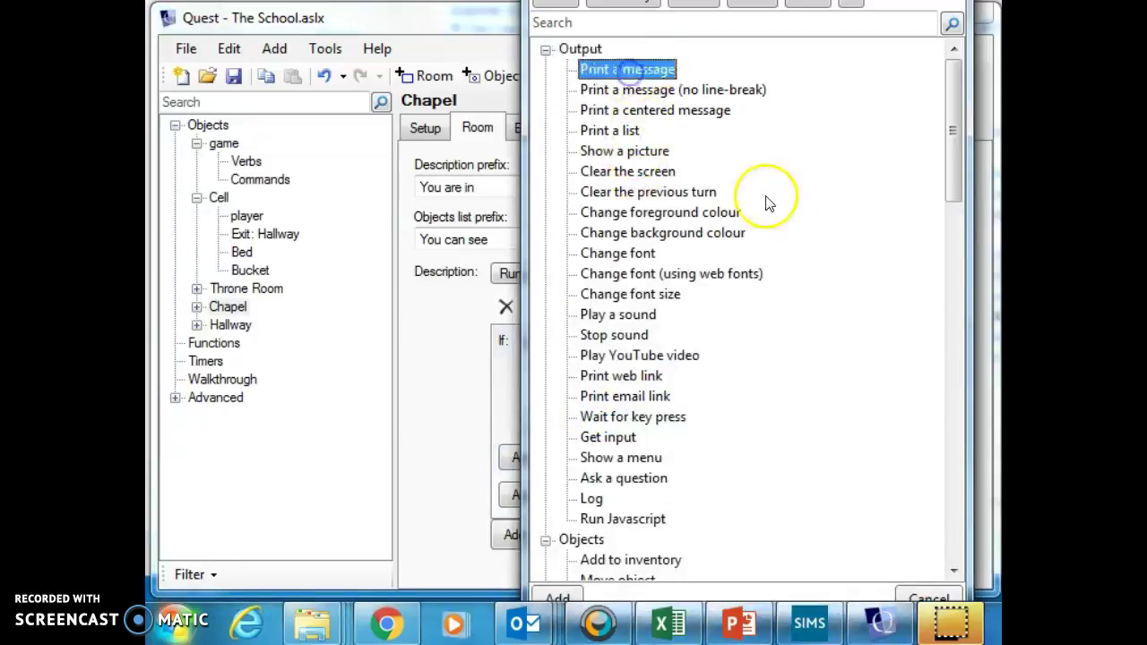
double_click(638, 74)
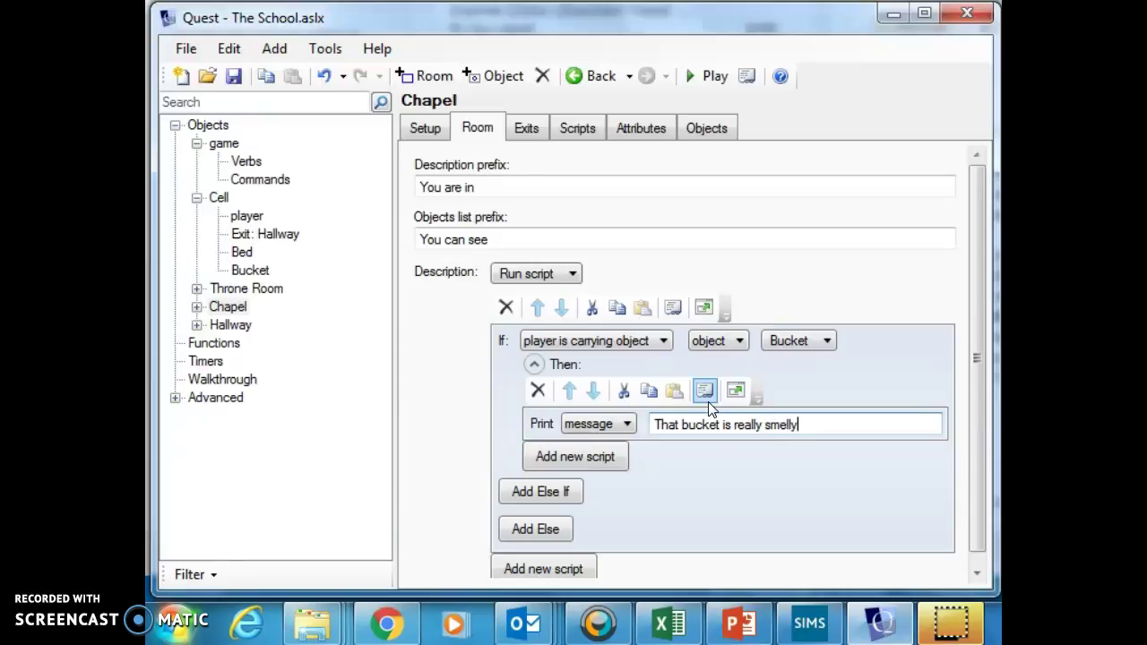
click(450, 422)
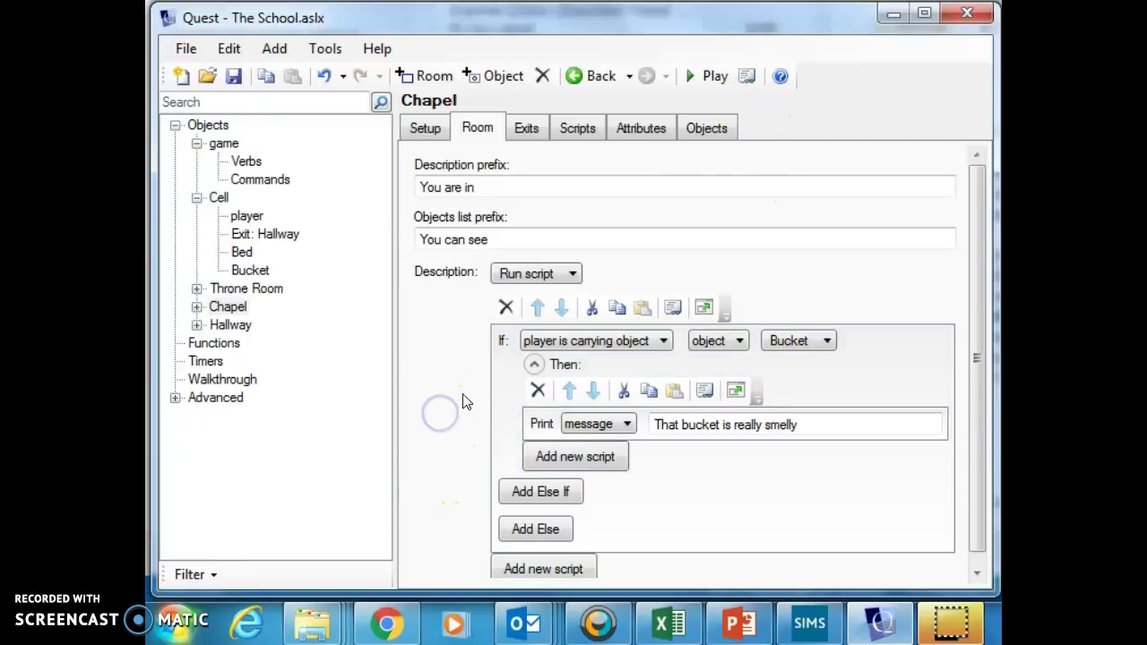
scroll(439, 394, down, 1)
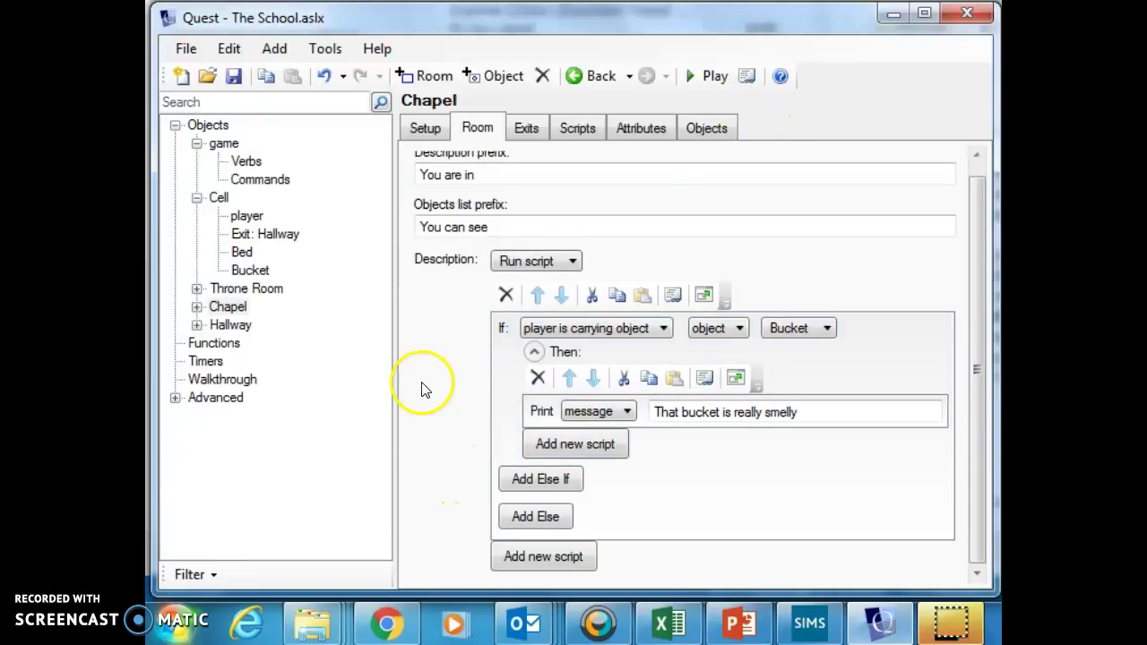
Step: Play the game, walk south through the Hallway to the Chapel without the bucket, and return north to the Cell
click(693, 76)
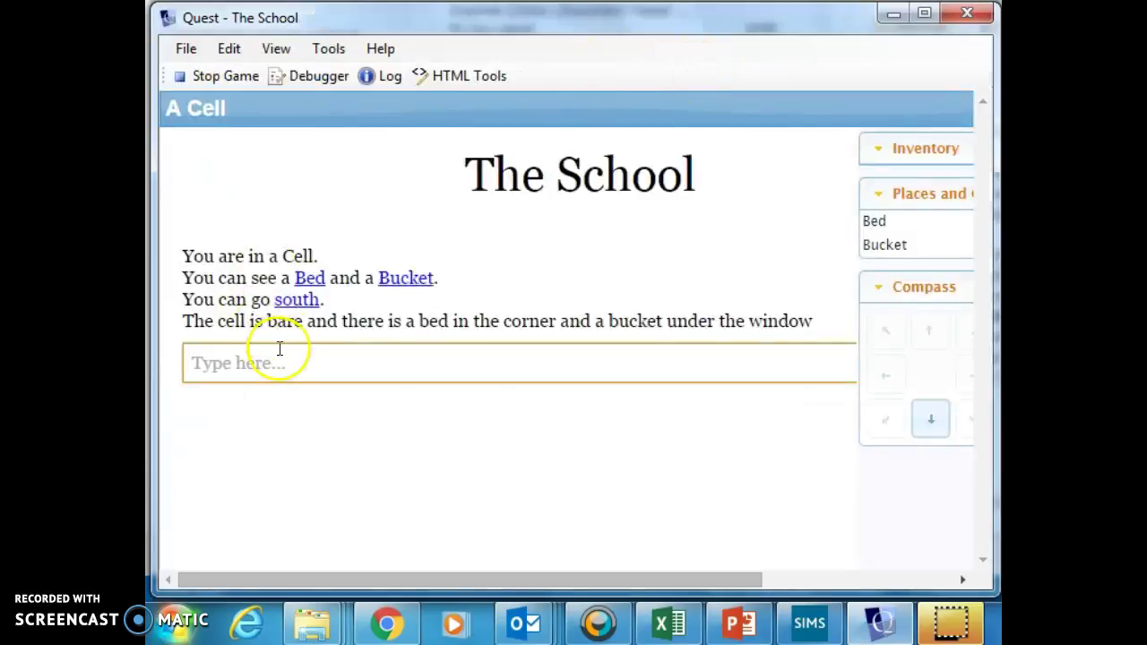
click(302, 305)
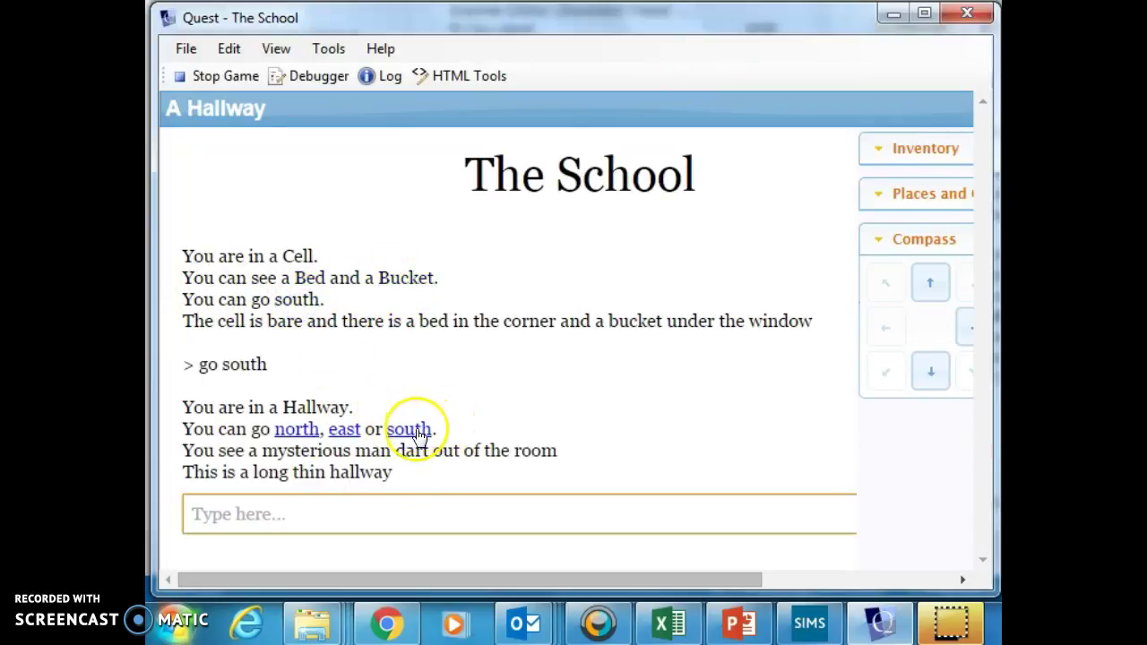
click(416, 434)
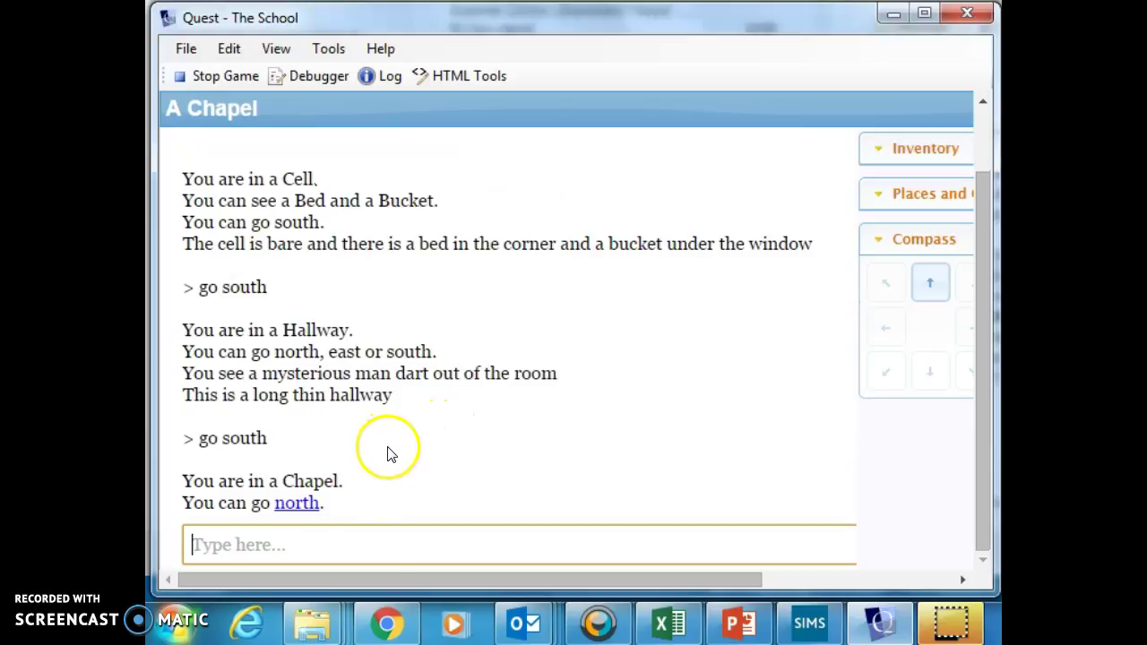
click(305, 506)
click(301, 481)
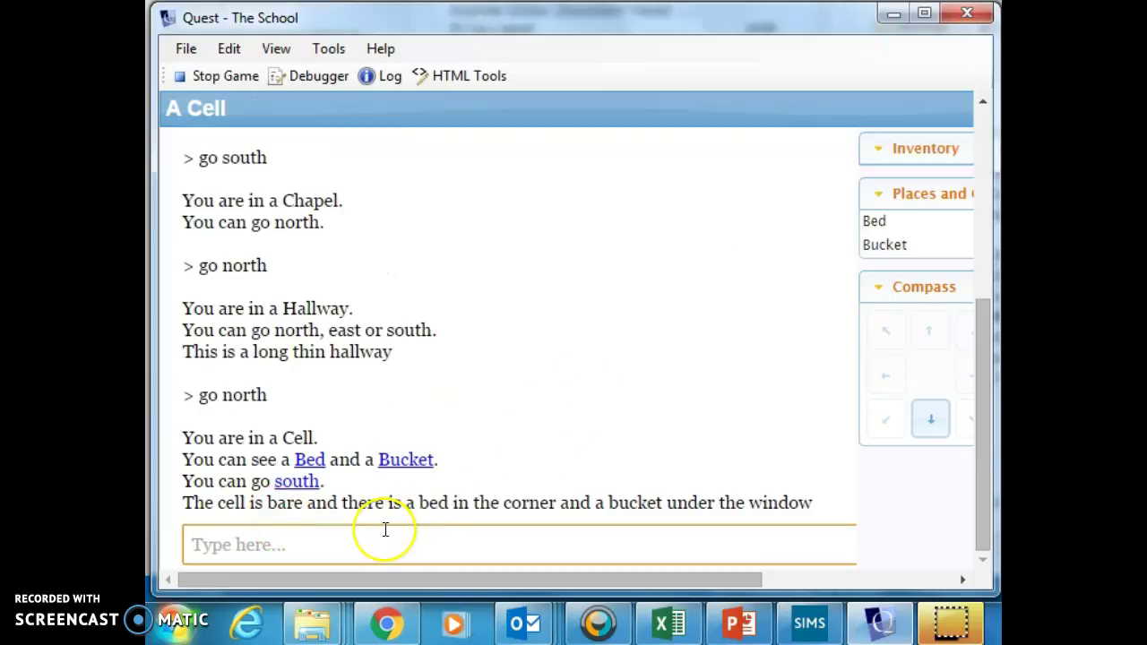
Step: Pick up the bucket with the command "take bucket" and go south twice to test the Chapel description while carrying it
click(923, 245)
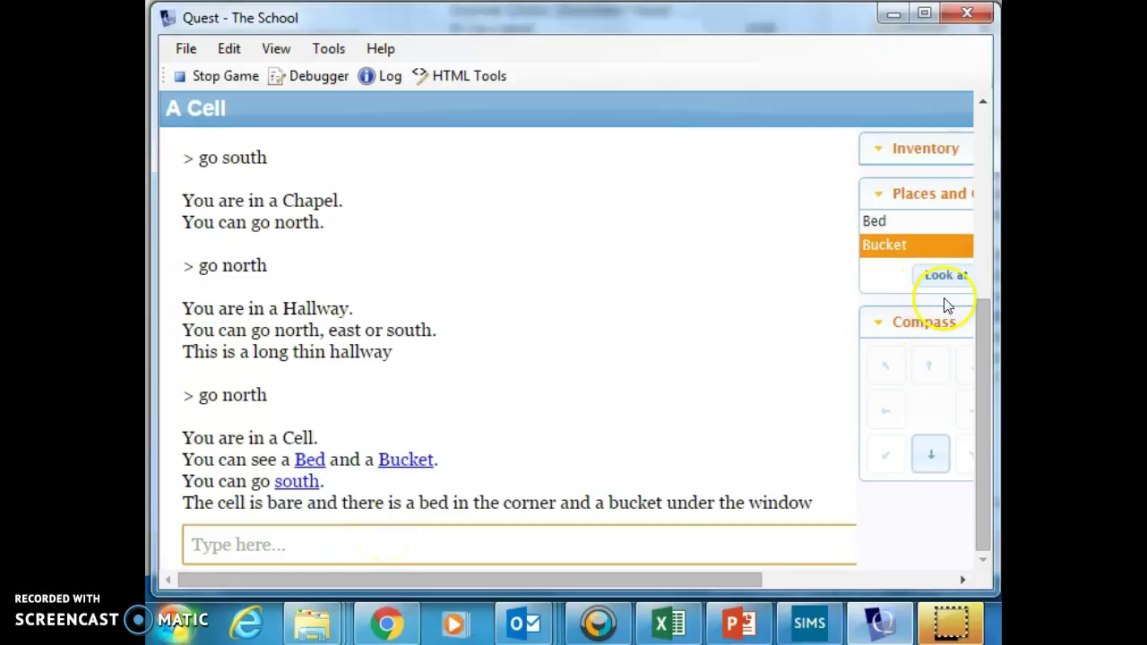
click(357, 543)
text(take bucket)
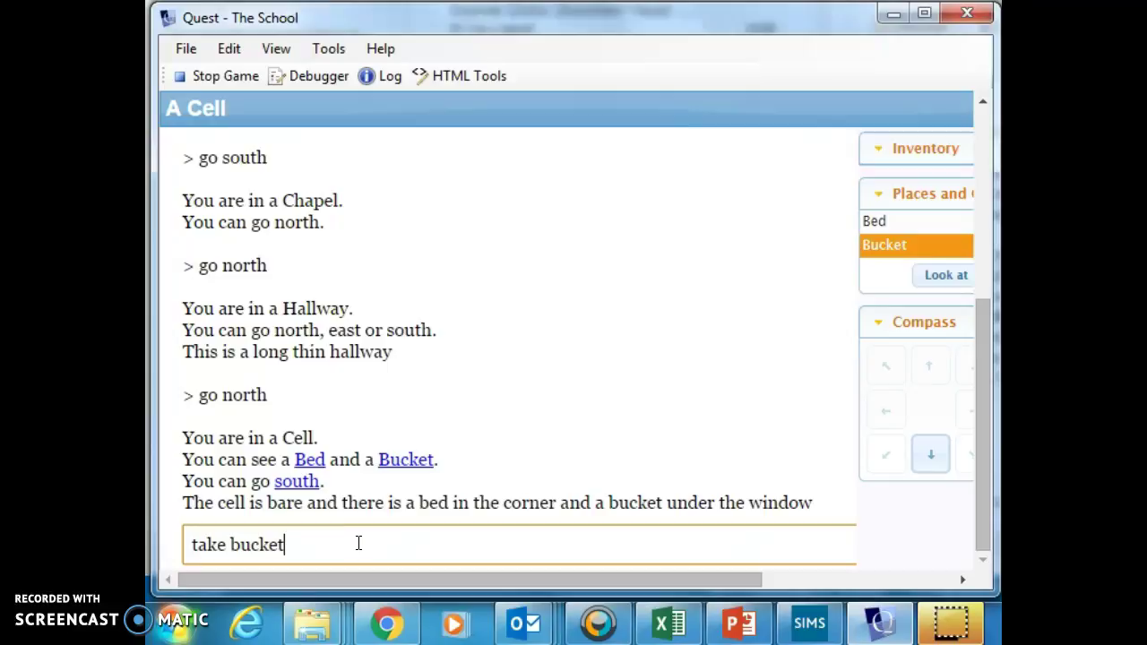
key(Return)
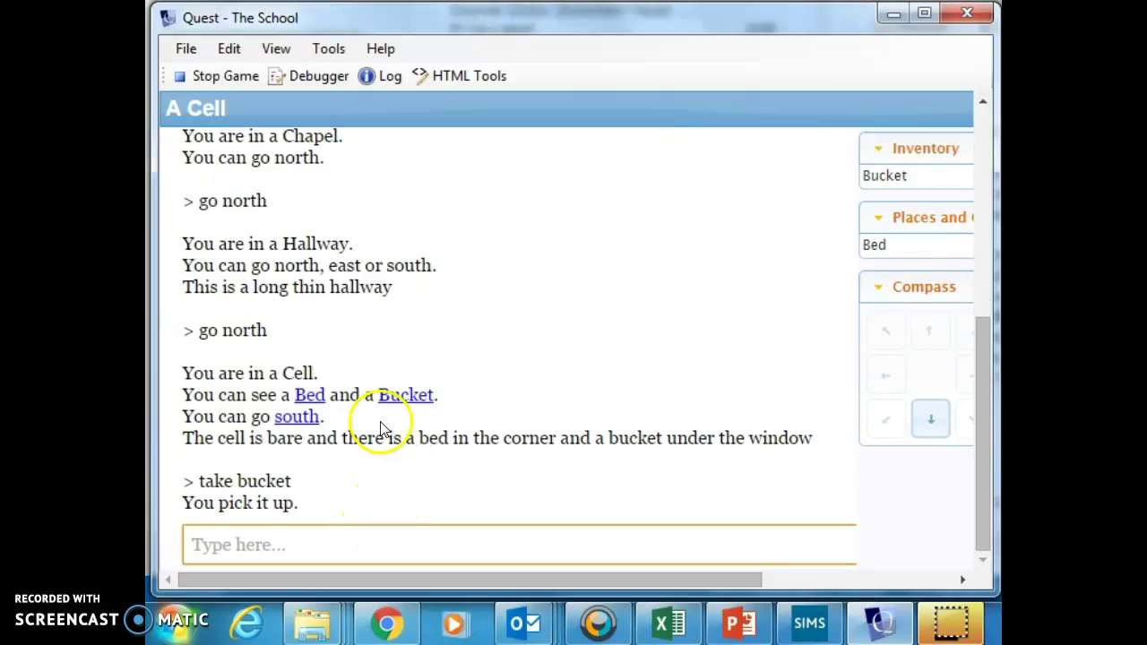
click(297, 417)
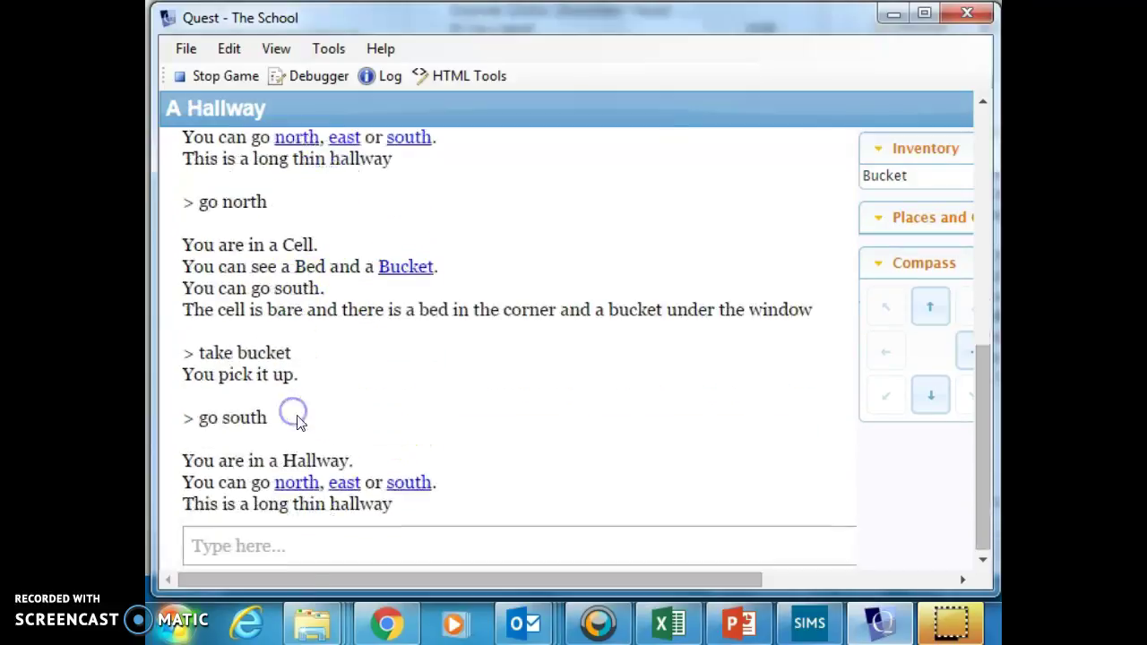
click(412, 482)
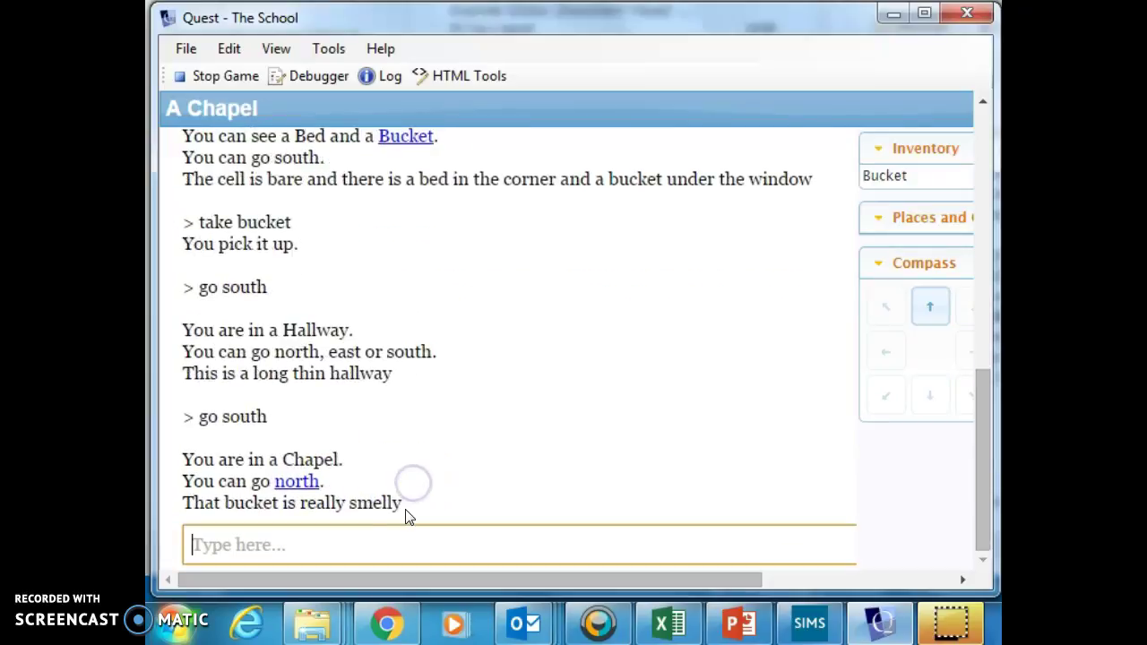